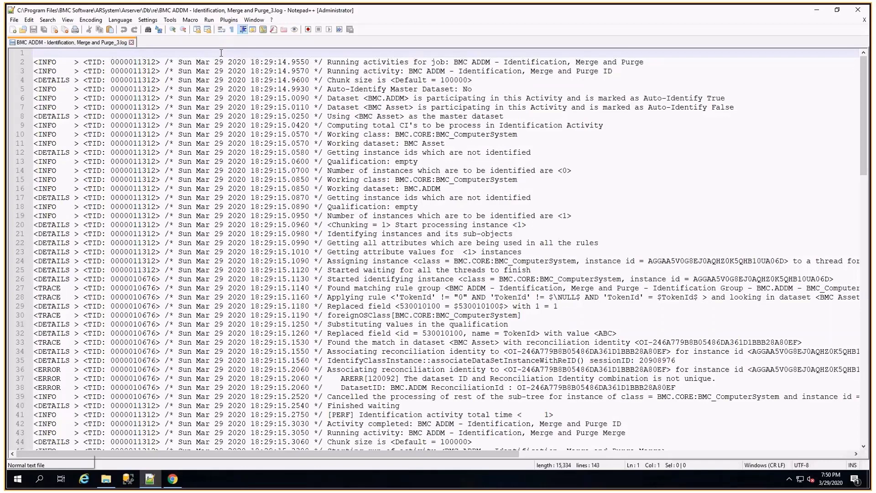
Step: Search the log for error 120092 and close the Find box
{"action": "key", "text": "ctrl+f"}
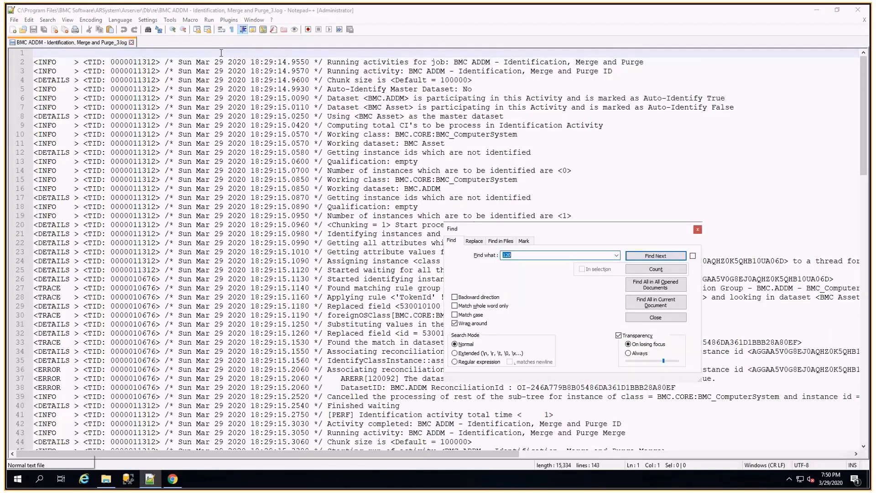
{"action": "type", "text": "120092"}
{"action": "key", "text": "Return"}
{"action": "key", "text": "Escape"}
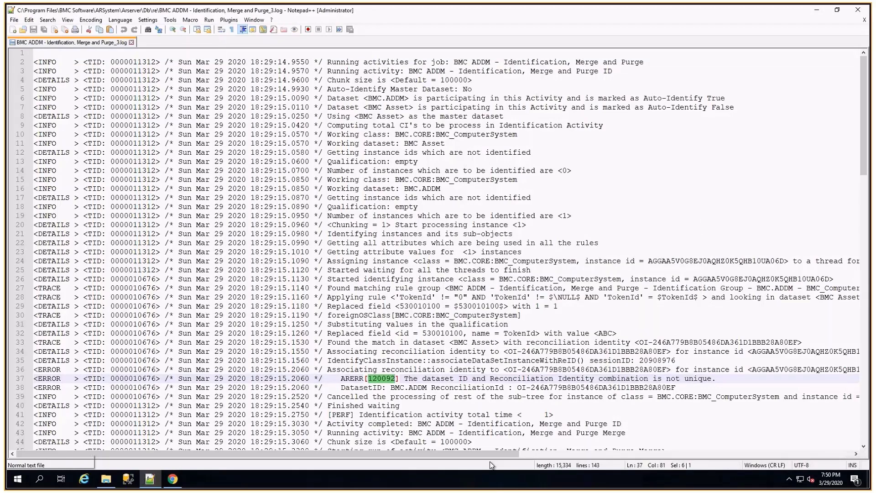
Step: Select and copy the reconciliation identity OI-246A779B8B05486DA361D1BBB28A80EF on line 36
{"action": "left_click_drag", "start_coordinate": [490, 454], "coordinate": [617, 459]}
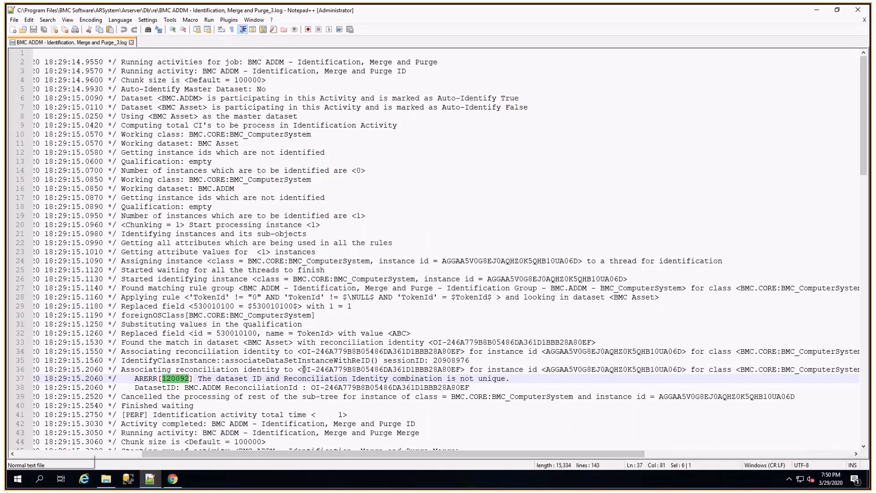
{"action": "left_click_drag", "start_coordinate": [303, 369], "coordinate": [462, 369]}
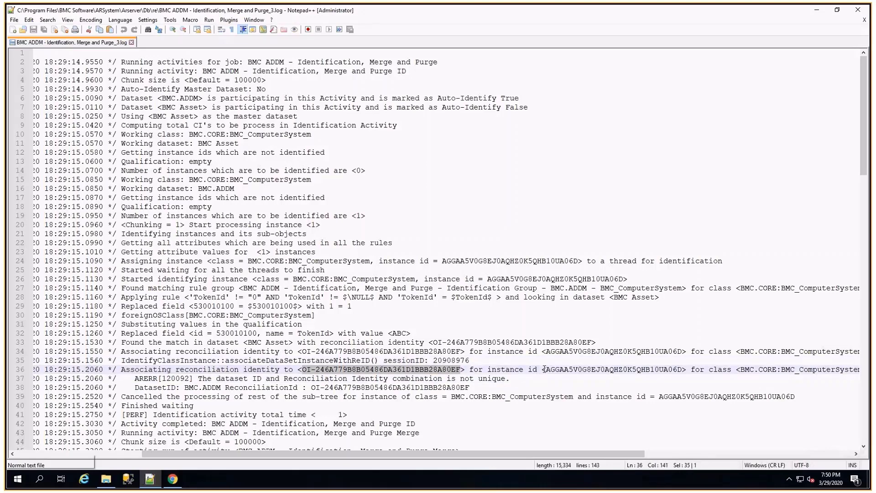
{"action": "left_click_drag", "start_coordinate": [544, 369], "coordinate": [682, 370]}
{"action": "left_click", "coordinate": [845, 369]}
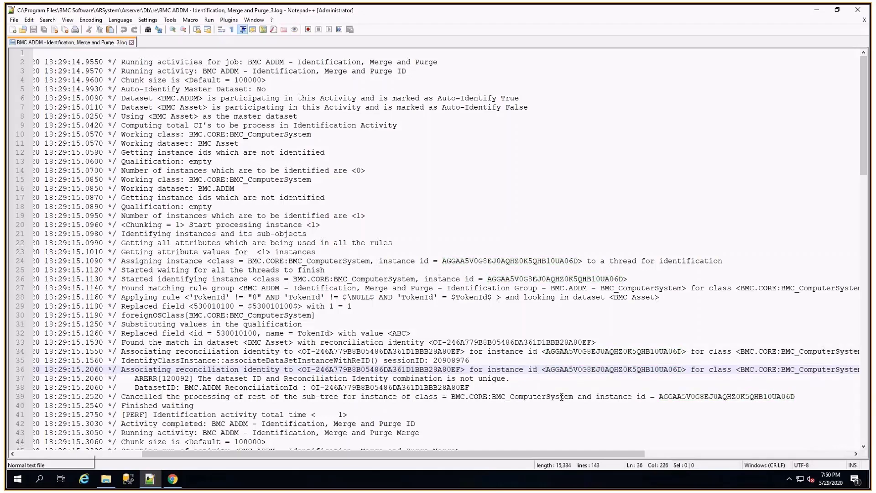
{"action": "left_click_drag", "start_coordinate": [306, 370], "coordinate": [462, 372]}
{"action": "key", "text": "ctrl+c"}
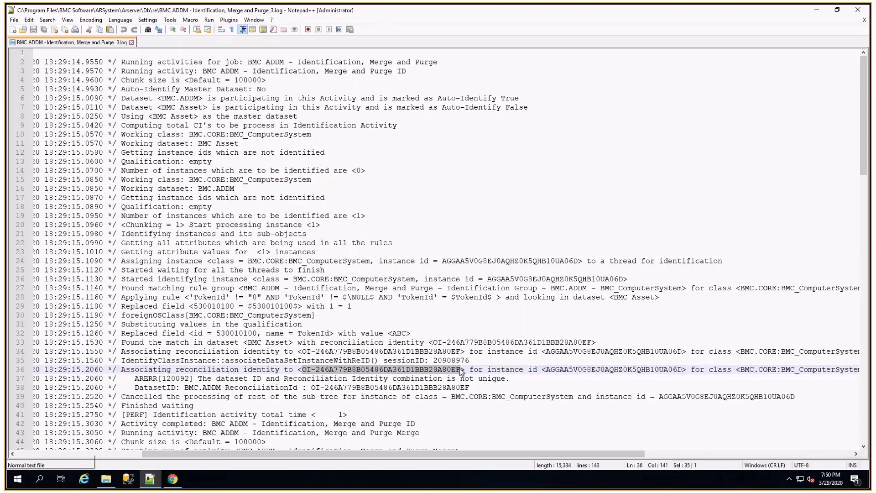
Step: Search ComputerSystem CIs with ReconciliationIdentity OI-246A779B8B05486DA361D1BBB28A80EF
{"action": "left_click", "coordinate": [180, 482]}
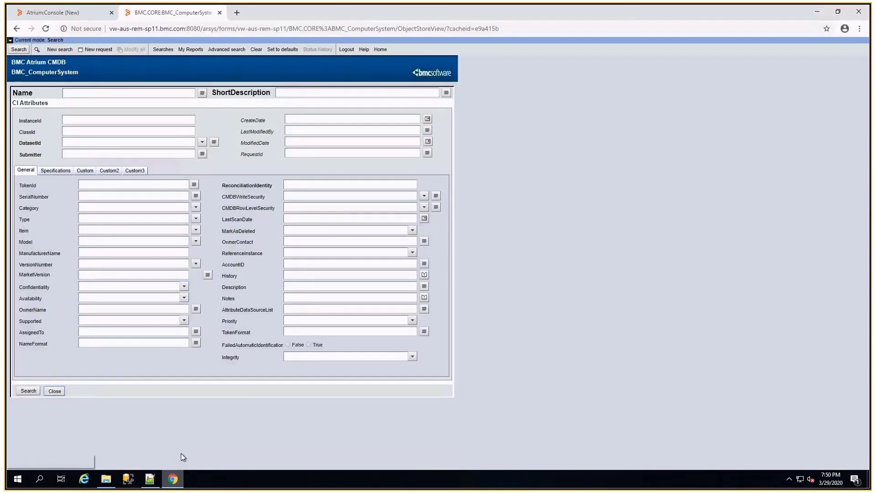
{"action": "left_click", "coordinate": [300, 185]}
{"action": "key", "text": "ctrl+v"}
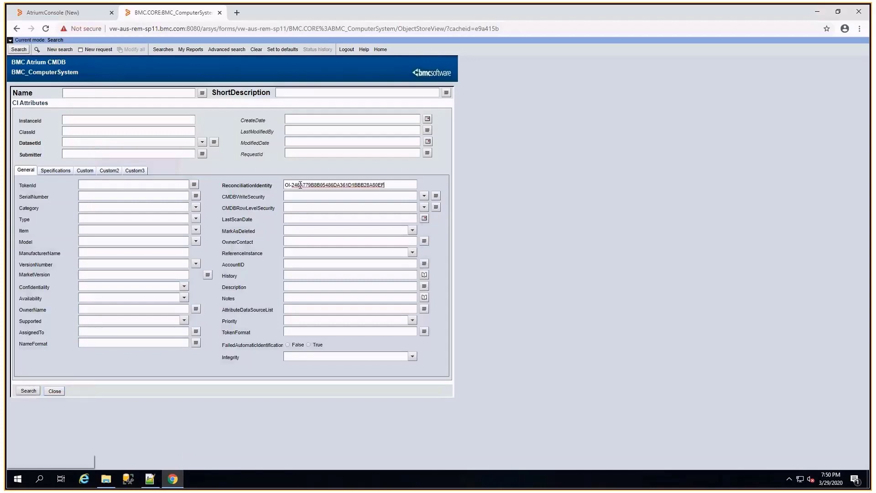
{"action": "left_click", "coordinate": [18, 49]}
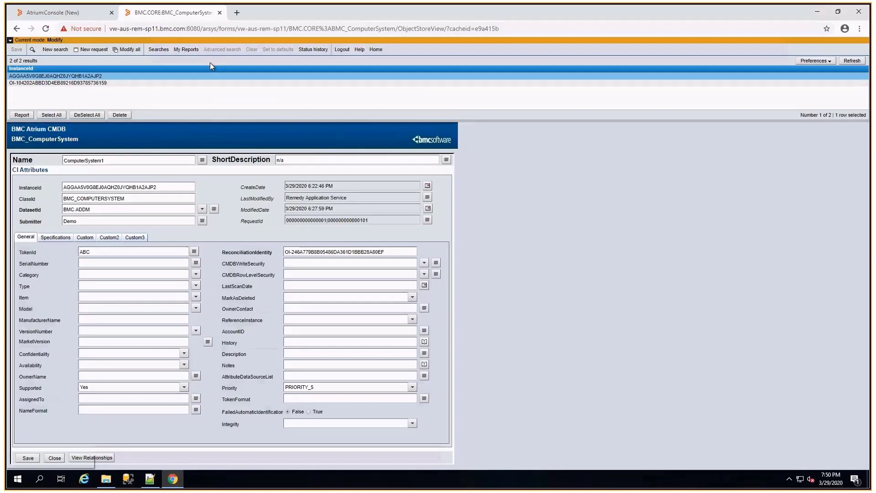
Step: Load the same ComputerSystem search page in a new browser tab
{"action": "left_click", "coordinate": [277, 29]}
{"action": "key", "text": "ctrl+c"}
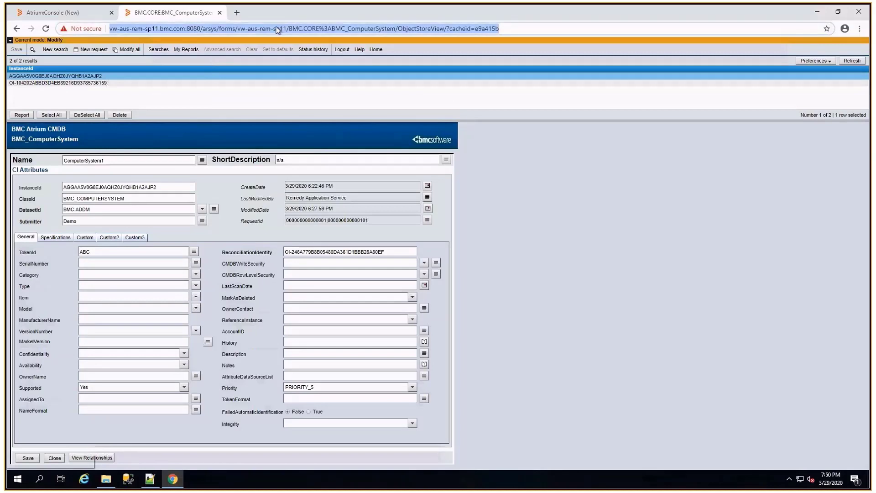
{"action": "key", "text": "ctrl+t"}
{"action": "key", "text": "ctrl+v"}
{"action": "key", "text": "Return"}
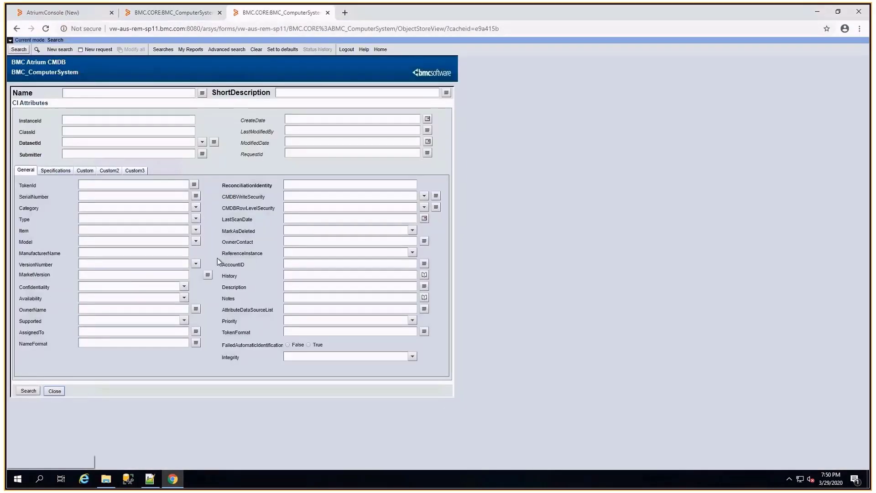
Step: Search InstanceId AGGAA5V0G8EJ0AQHZ0K5QHB10UA06D from the log to bring up ComputerSystem2
{"action": "key", "text": "alt+Tab"}
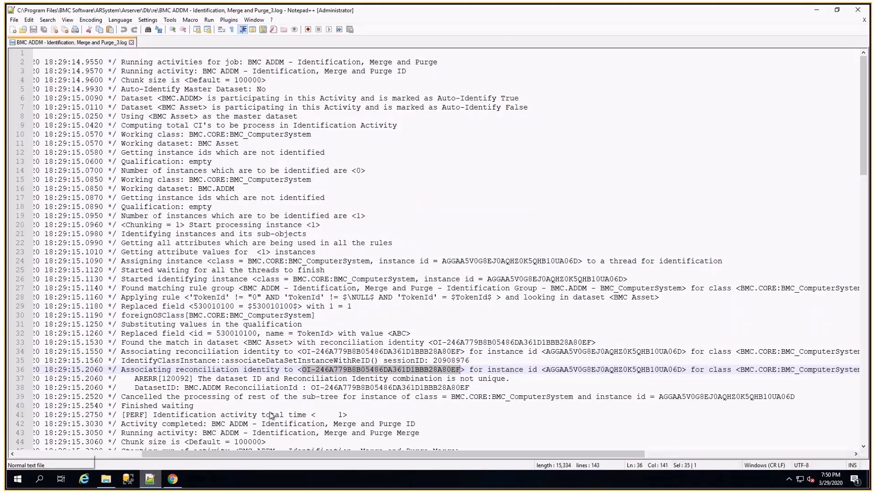
{"action": "left_click_drag", "start_coordinate": [547, 369], "coordinate": [682, 369]}
{"action": "key", "text": "ctrl+c"}
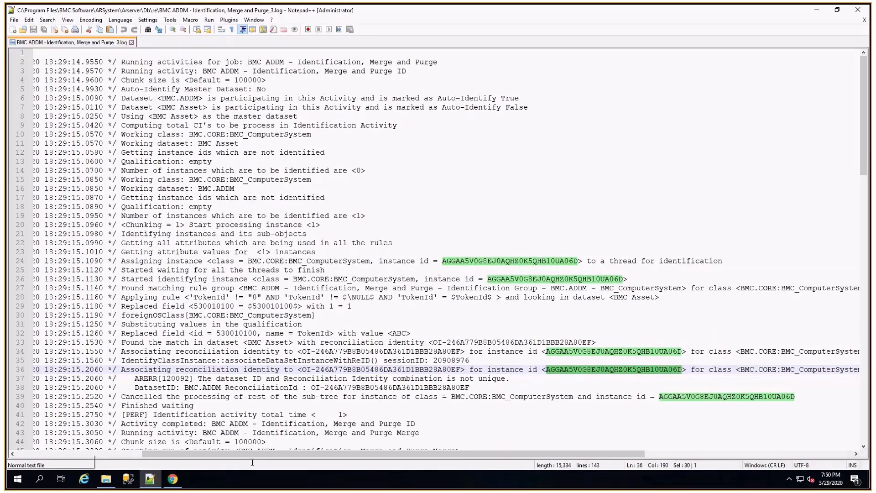
{"action": "key", "text": "alt+Tab"}
{"action": "left_click", "coordinate": [114, 122]}
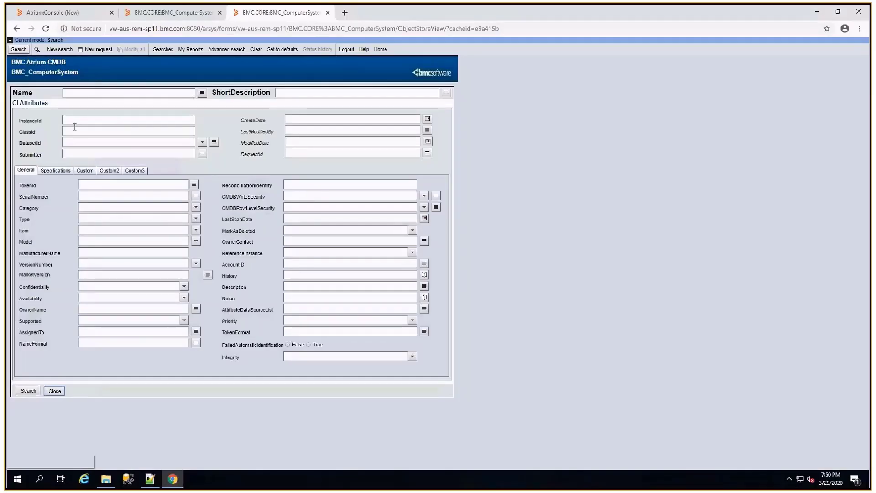
{"action": "key", "text": "ctrl+v"}
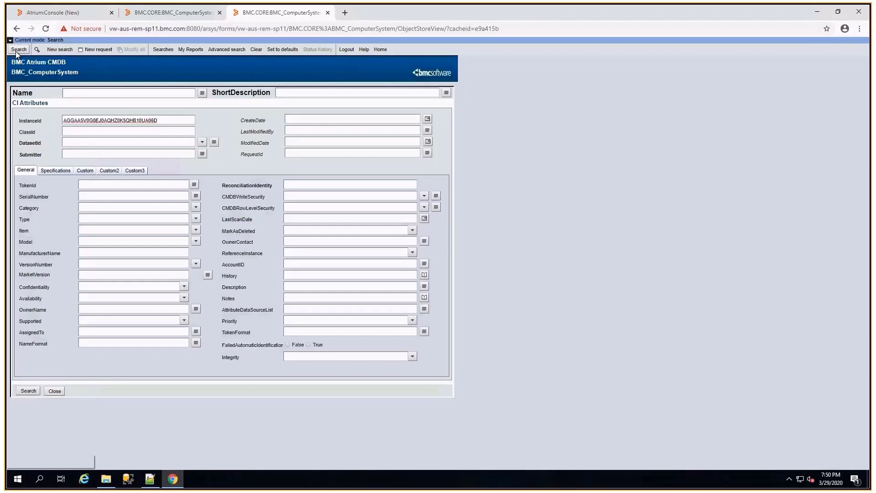
{"action": "left_click", "coordinate": [18, 50]}
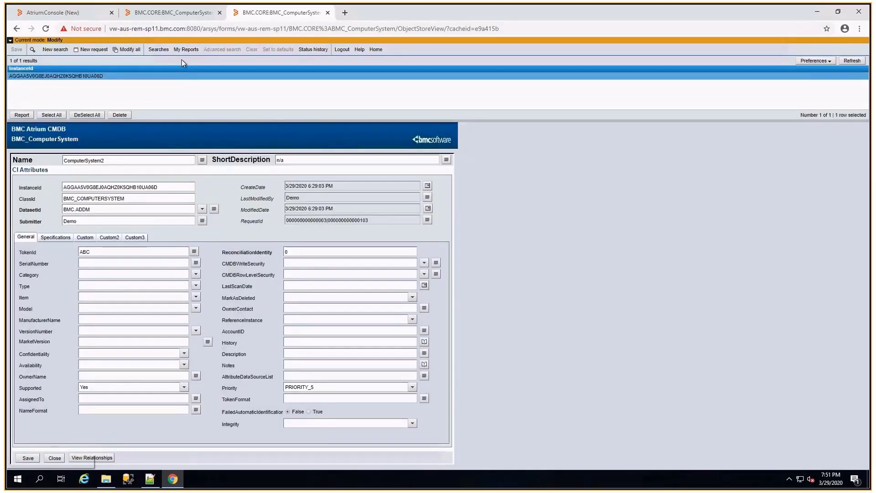
{"action": "left_click", "coordinate": [190, 13]}
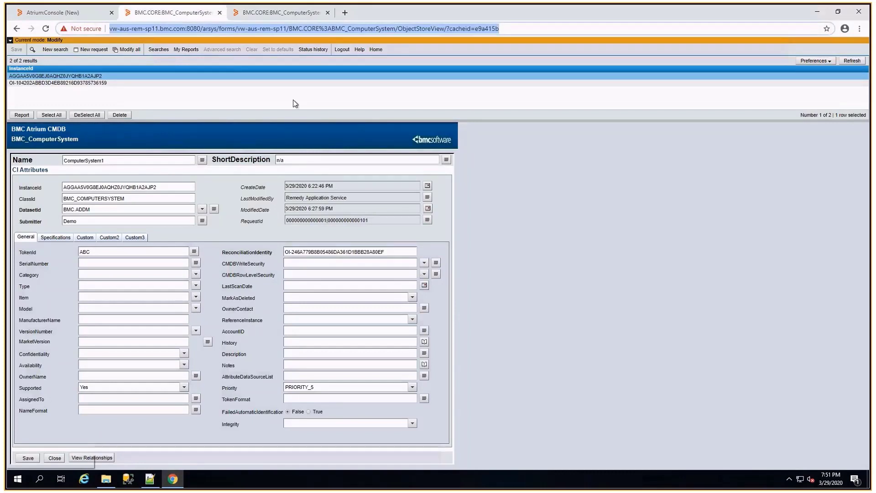
{"action": "left_click", "coordinate": [260, 16]}
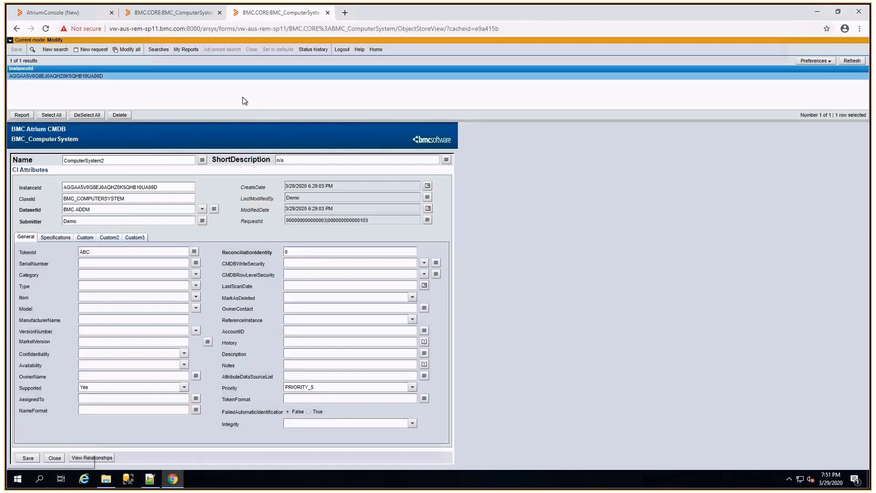
Step: Allow Flash storage, then launch Reconciliation from the Advanced group of the Application Launcher
{"action": "left_click", "coordinate": [68, 15]}
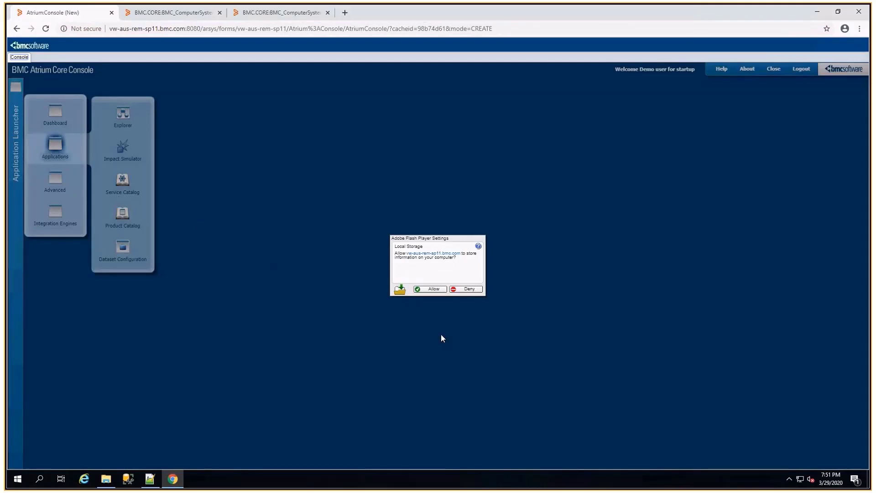
{"action": "left_click", "coordinate": [427, 289]}
{"action": "left_click", "coordinate": [51, 182]}
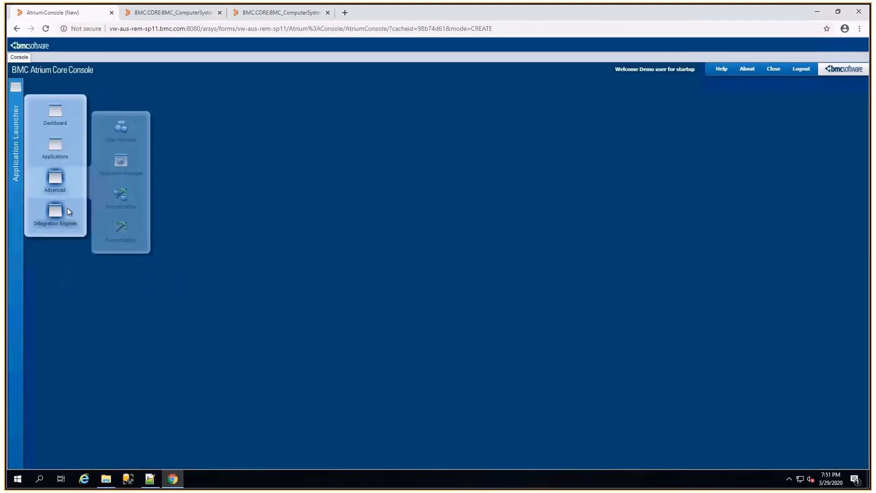
{"action": "left_click", "coordinate": [54, 182]}
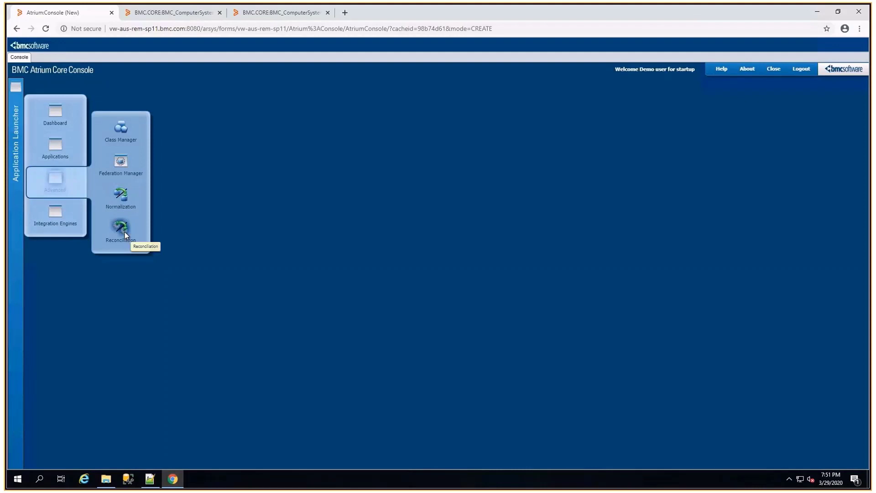
{"action": "left_click", "coordinate": [121, 228]}
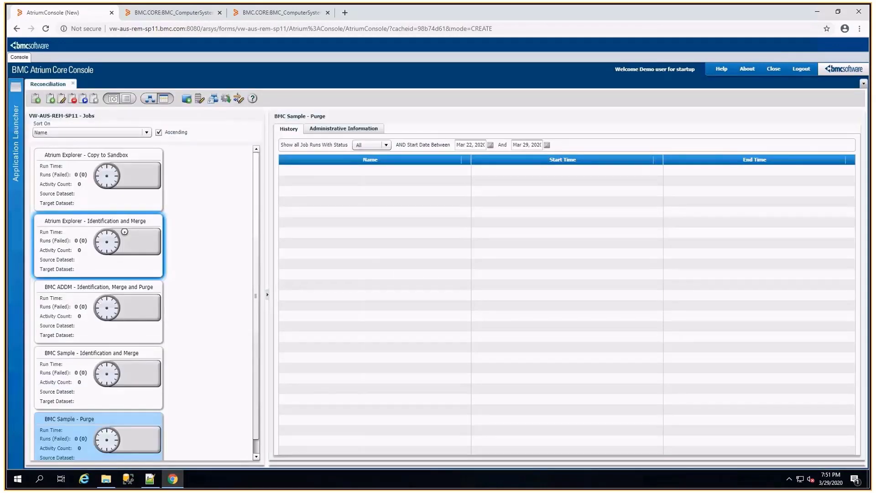
Step: Expand BMC_ComputerSystem identification rules priorities 1–3, including TokenId, then return to ComputerSystem2
{"action": "left_click", "coordinate": [238, 100]}
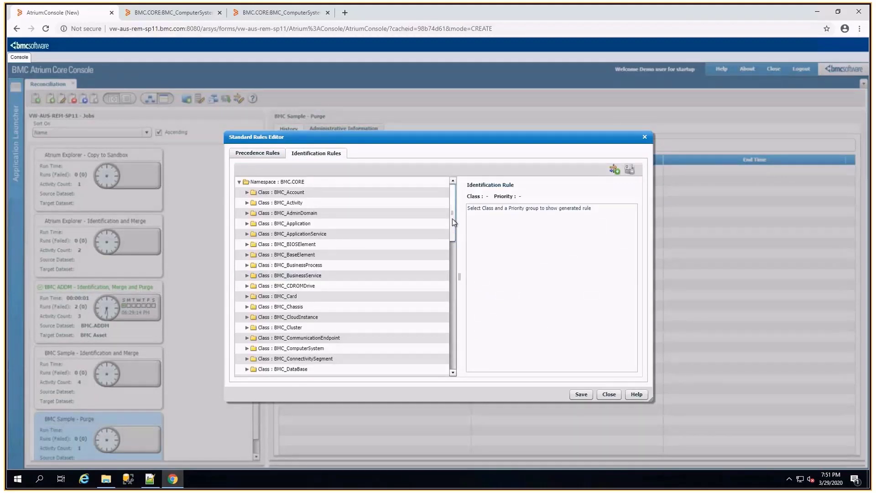
{"action": "scroll", "coordinate": [453, 218], "scroll_direction": "down", "scroll_amount": 2}
{"action": "left_click", "coordinate": [246, 296]}
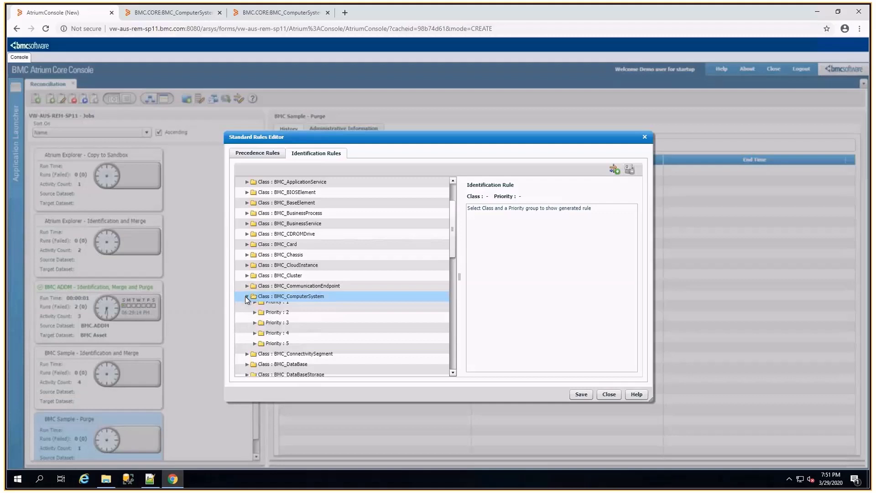
{"action": "scroll", "coordinate": [451, 240], "scroll_direction": "down", "scroll_amount": 2}
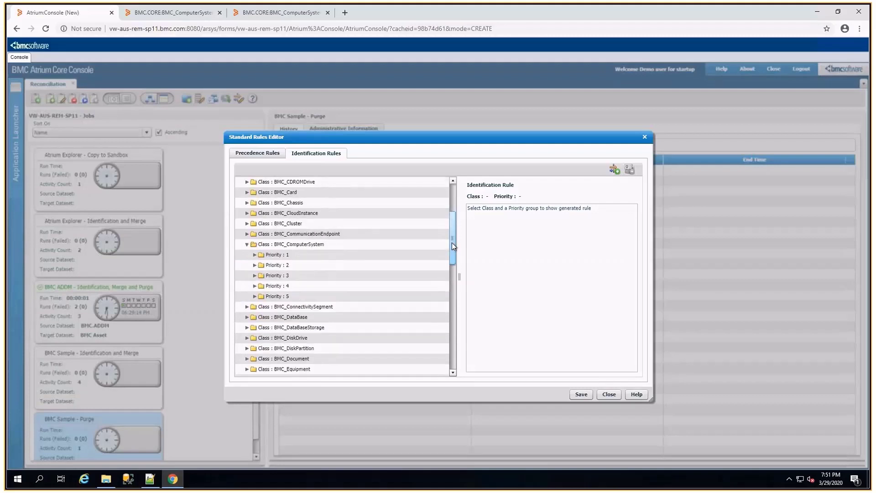
{"action": "left_click", "coordinate": [252, 254]}
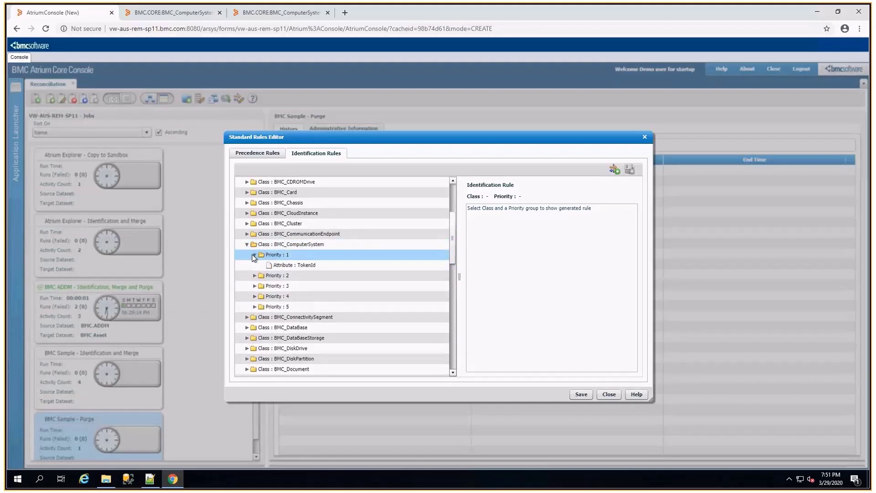
{"action": "left_click", "coordinate": [289, 265]}
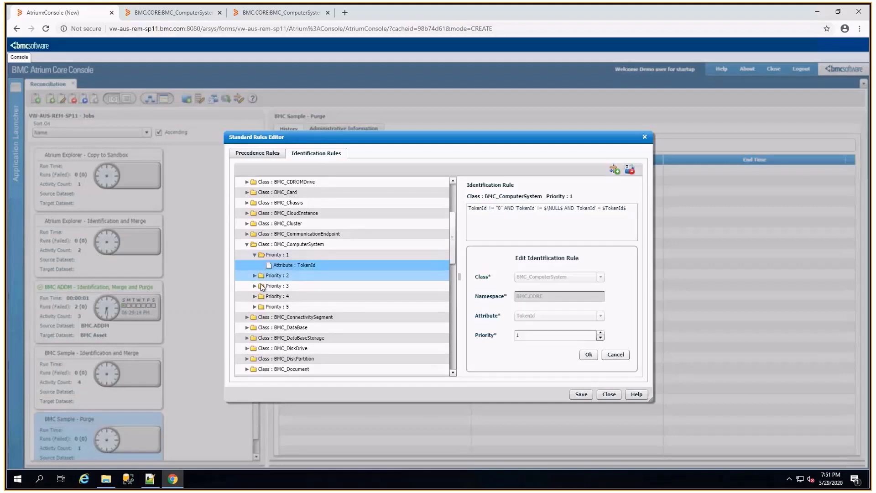
{"action": "left_click", "coordinate": [255, 275]}
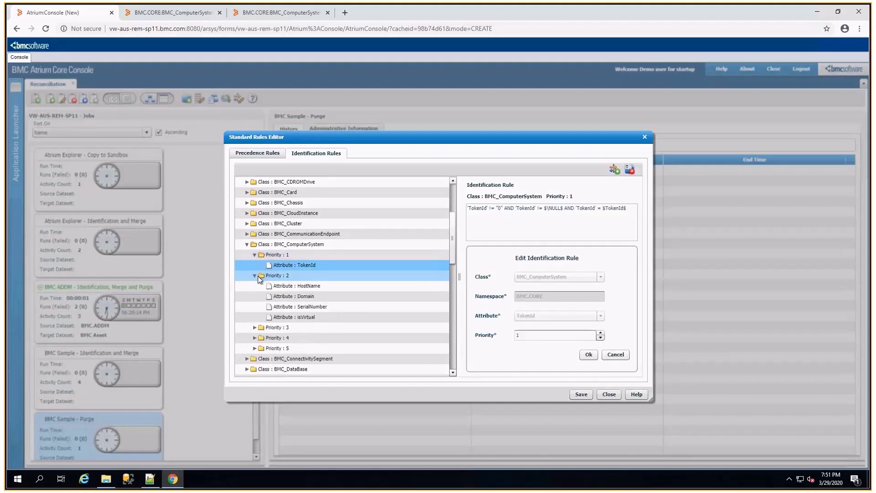
{"action": "left_click", "coordinate": [254, 327]}
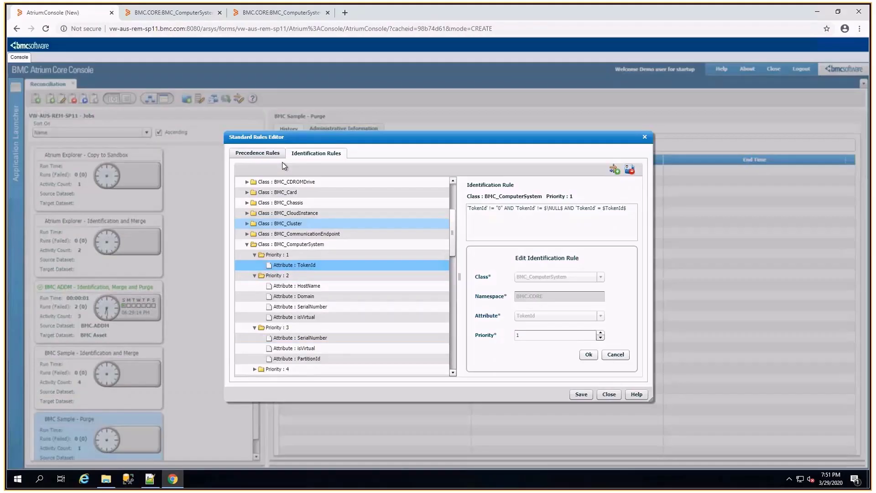
{"action": "left_click", "coordinate": [286, 17]}
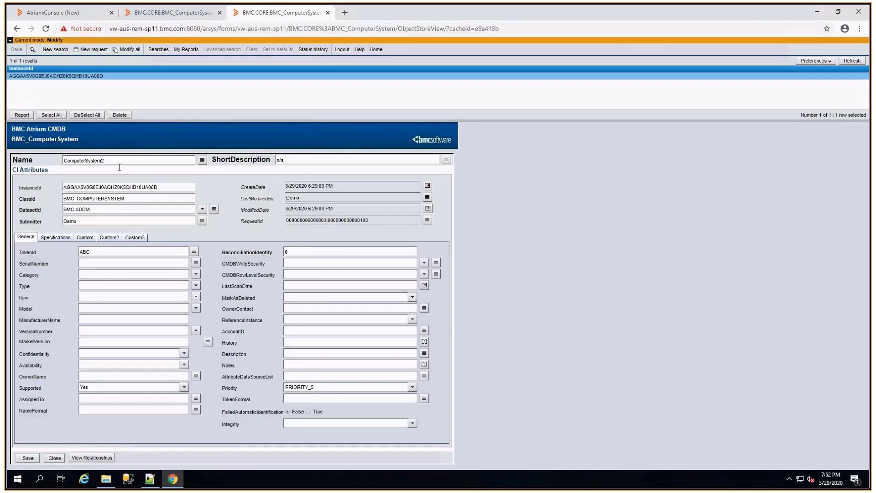
{"action": "left_click", "coordinate": [175, 13]}
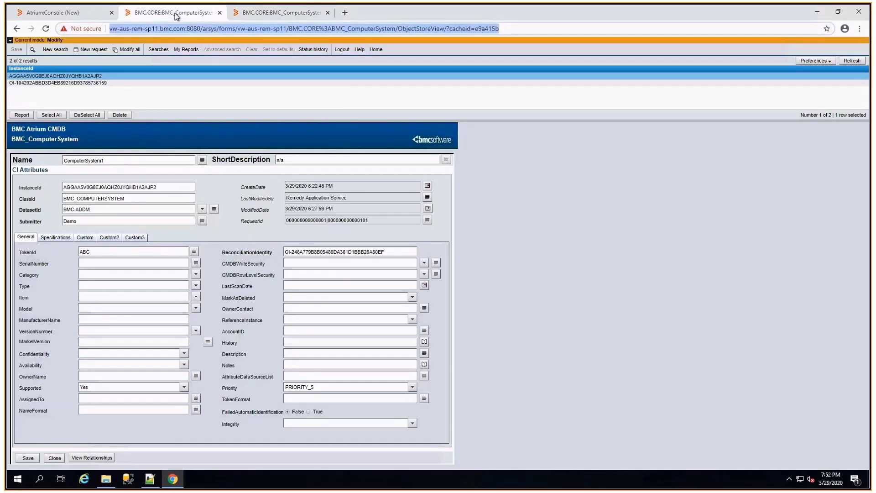
{"action": "left_click", "coordinate": [103, 83]}
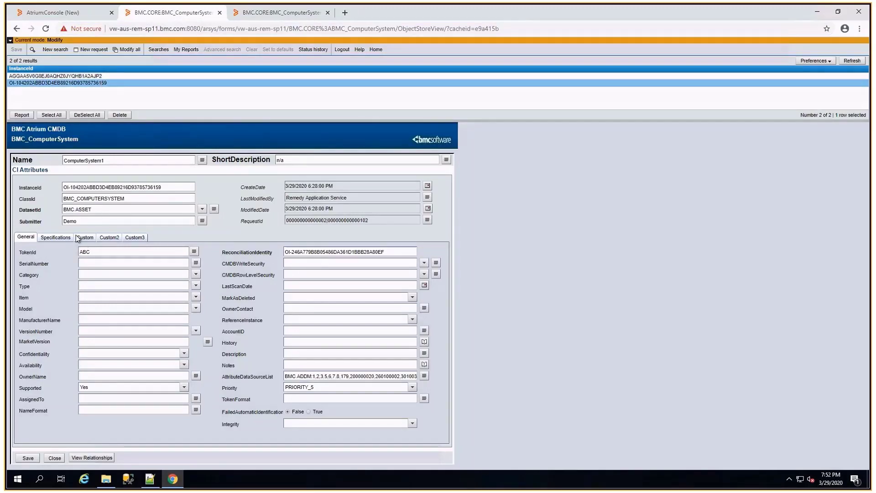
{"action": "double_click", "coordinate": [114, 252]}
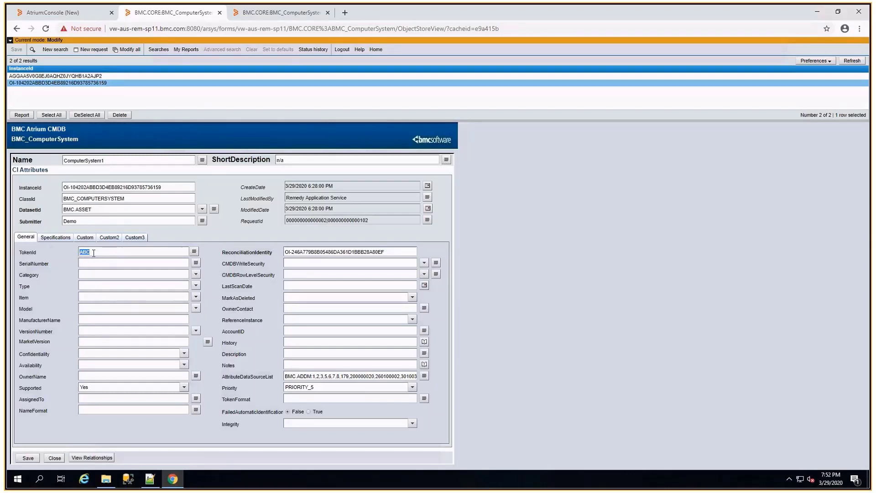
{"action": "left_click", "coordinate": [94, 251]}
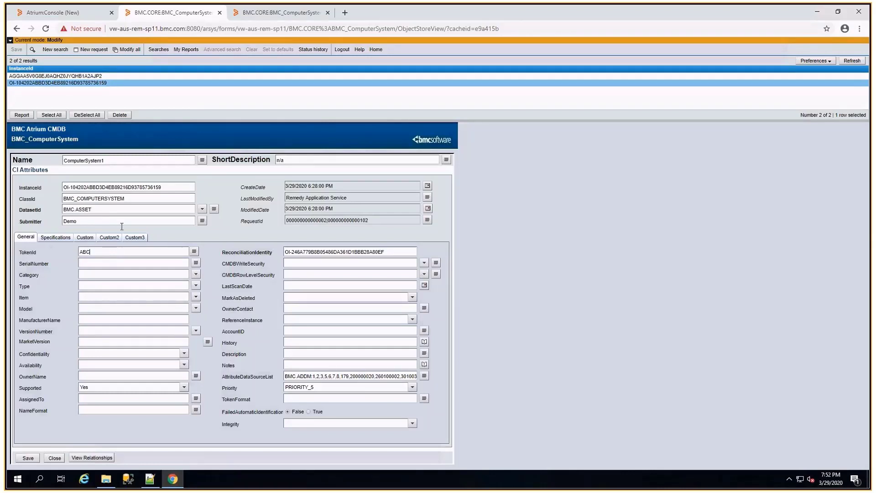
{"action": "left_click", "coordinate": [278, 13]}
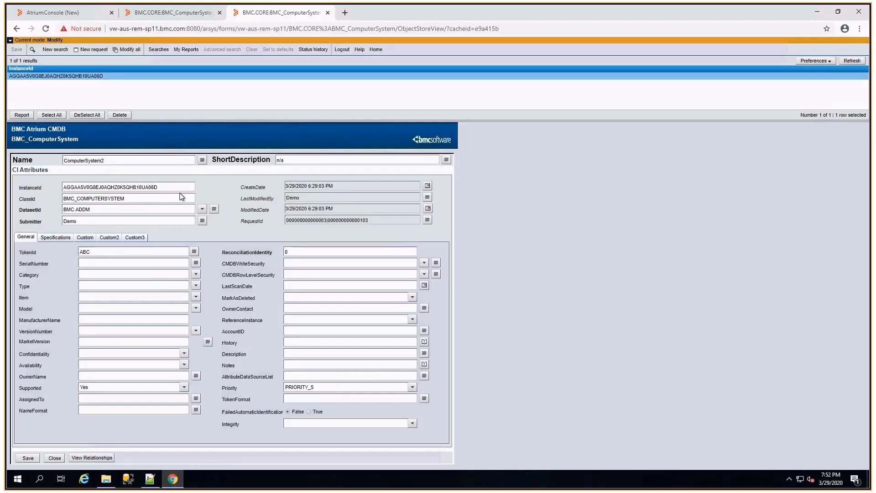
Step: Open the BMC.ADDM copy of ComputerSystem1 from the two-result list
{"action": "left_click", "coordinate": [178, 15]}
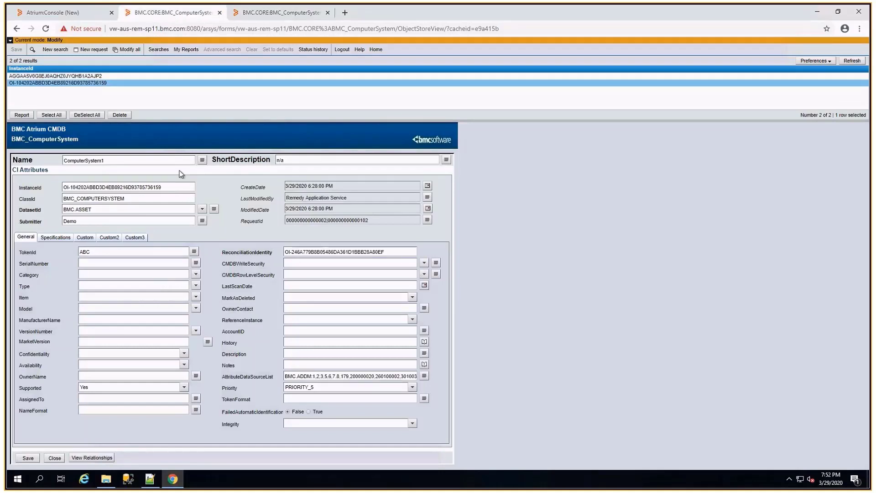
{"action": "left_click", "coordinate": [78, 76]}
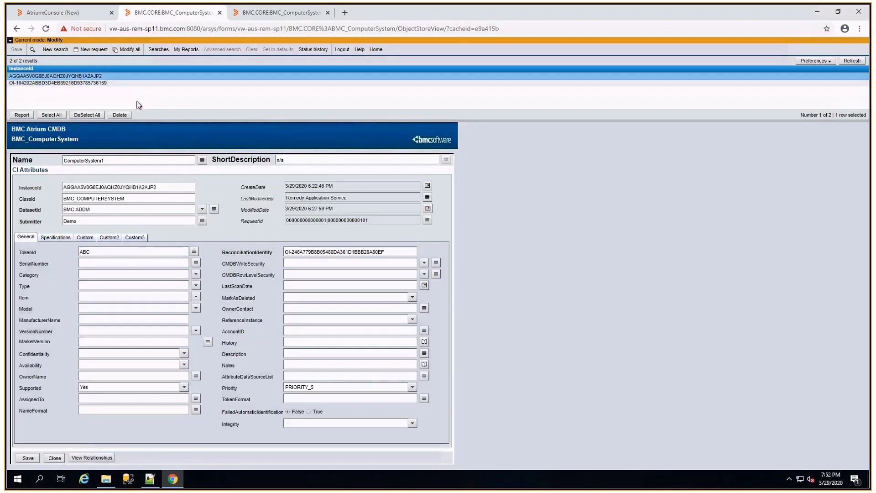